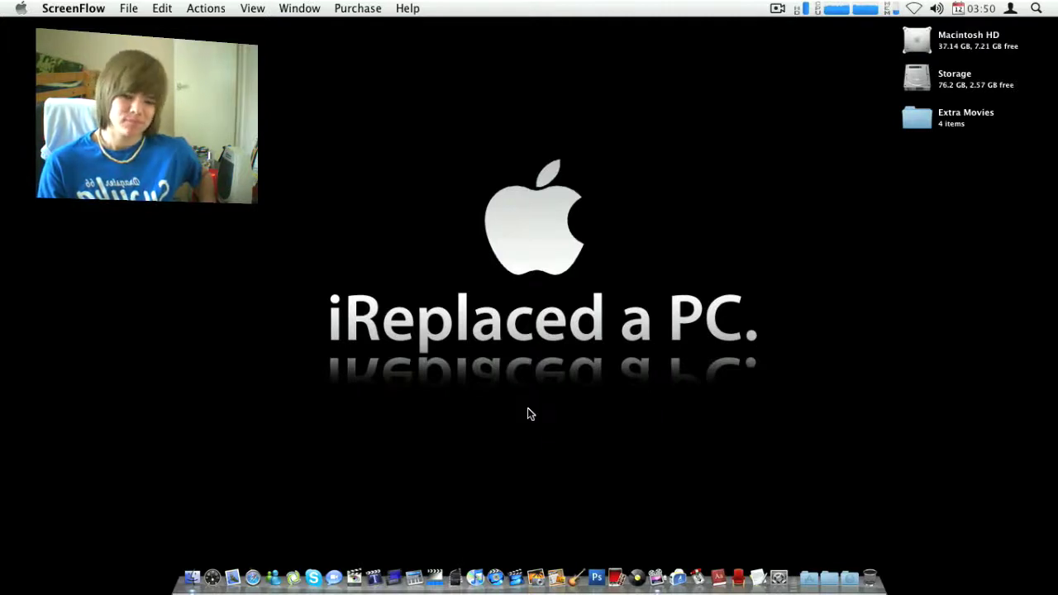
Launch Photoshop, dismiss the missing support files warning, and open New Logo.png.
click(596, 569)
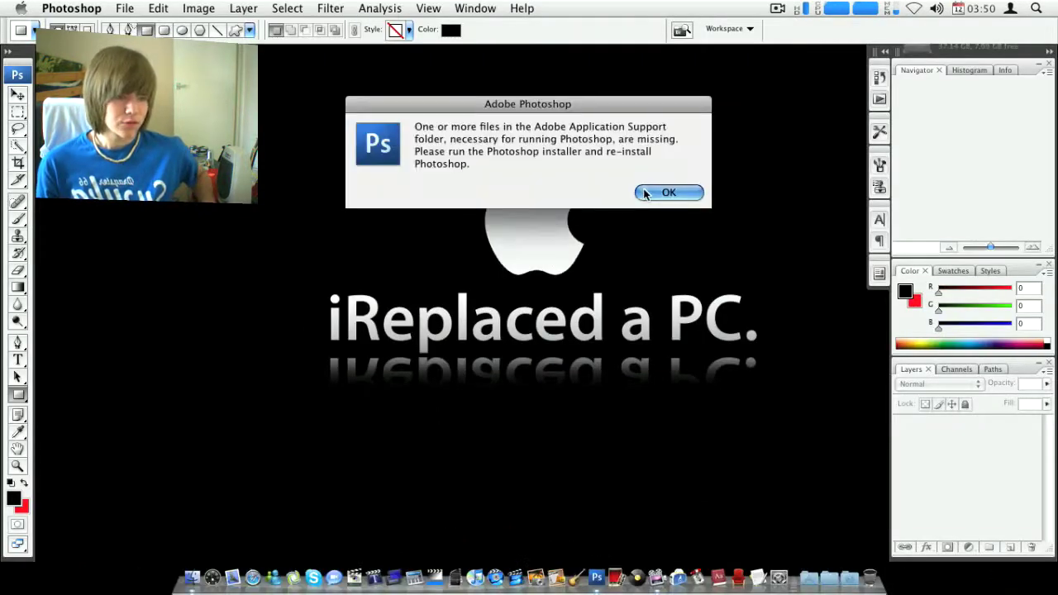
click(641, 191)
click(20, 8)
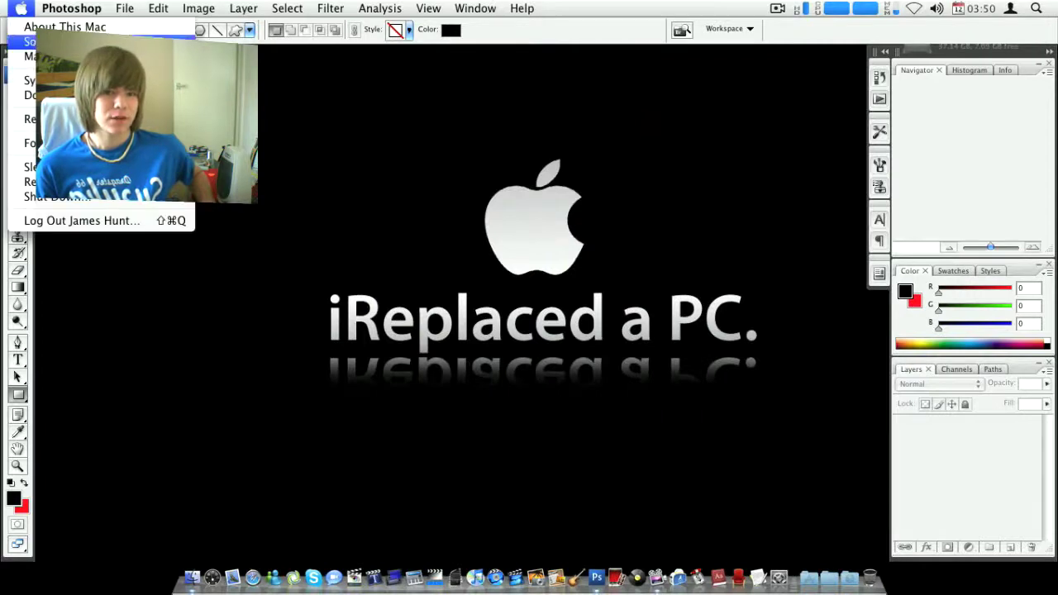
mouse_move(95, 7)
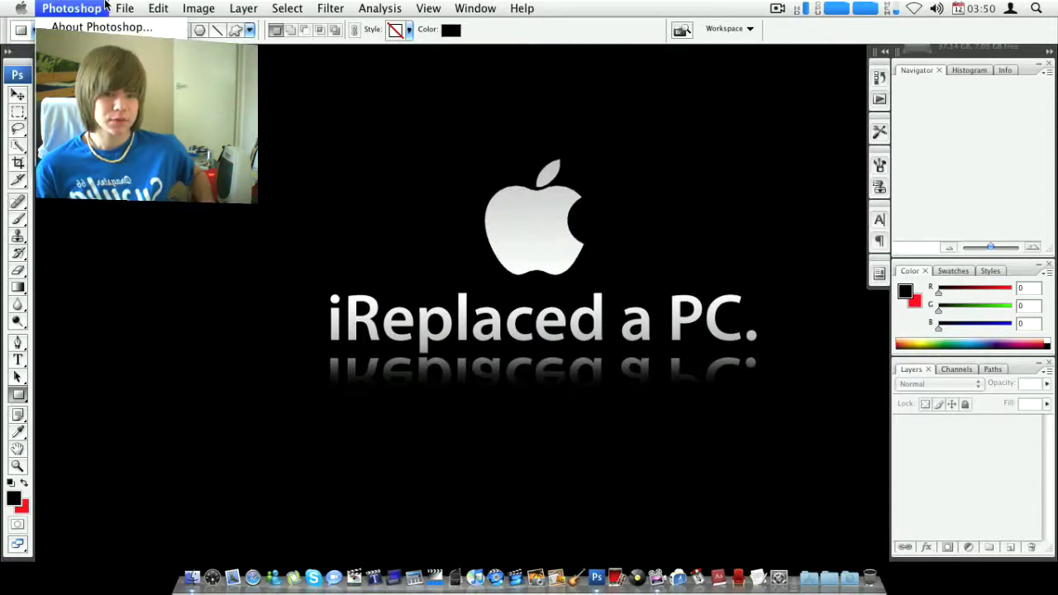
click(182, 41)
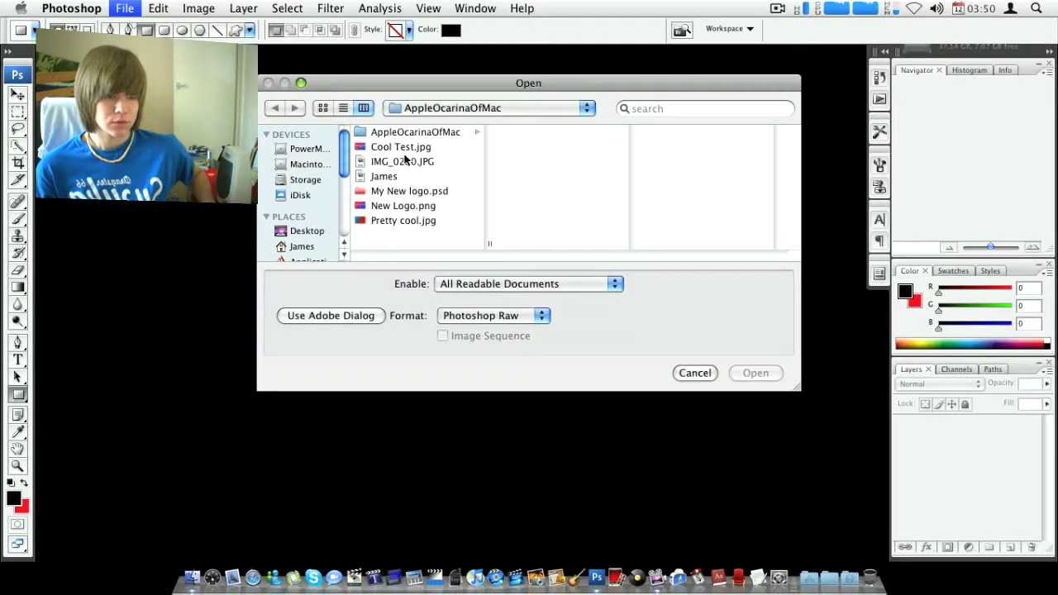
click(416, 207)
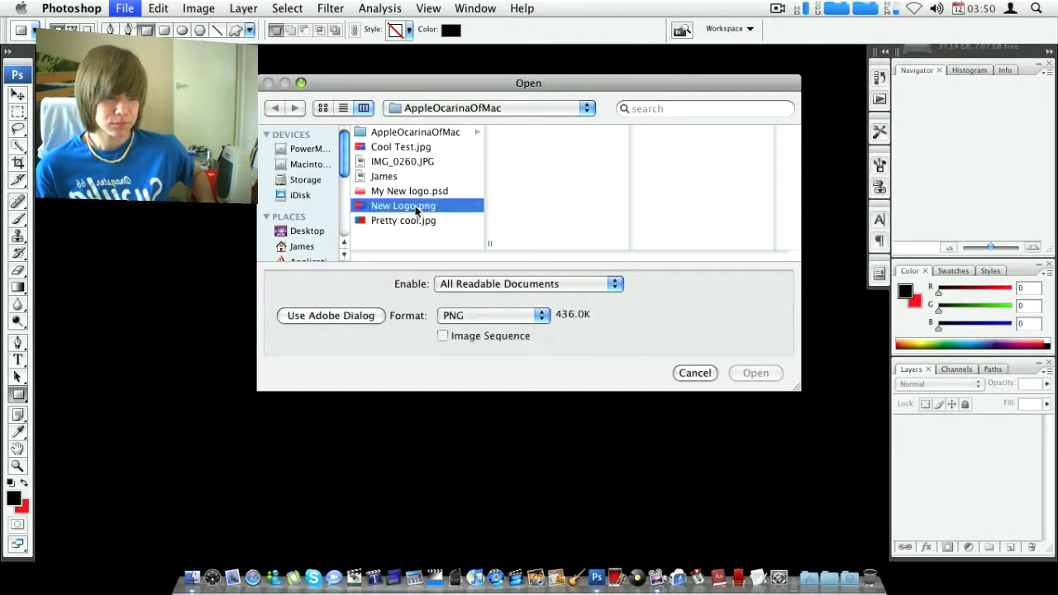
click(762, 372)
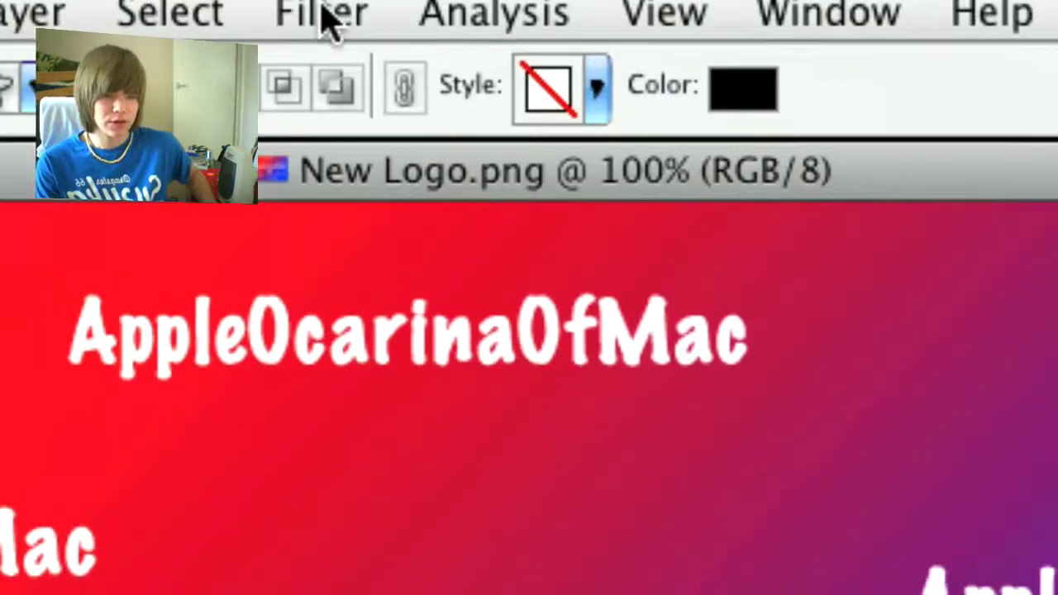
Open Filter > Liquify and warp the left leg of the big A outward.
click(432, 30)
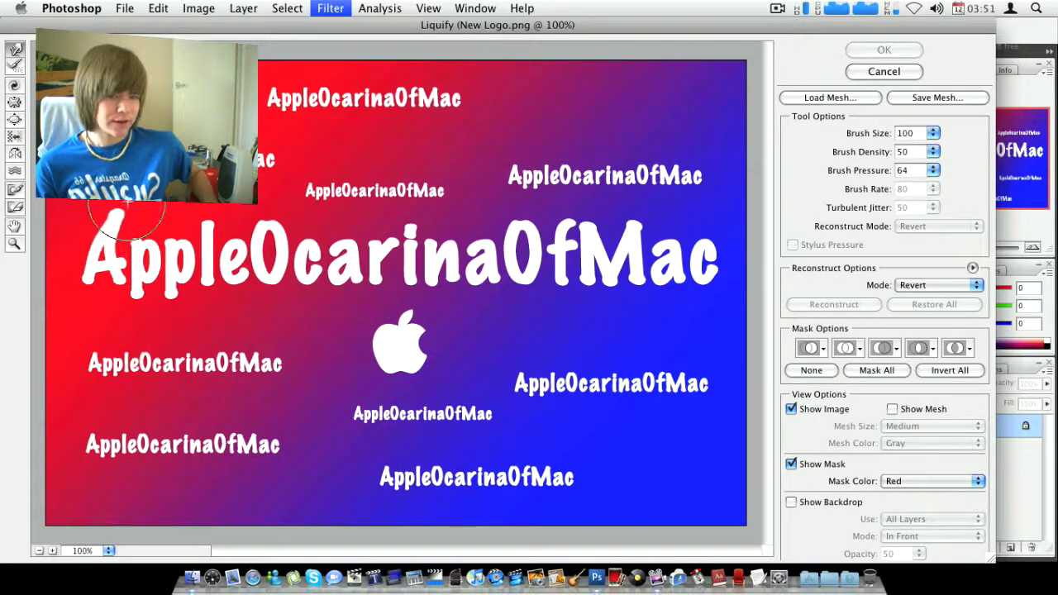
mouse_move(126, 214)
mouse_down()
mouse_move(90, 278)
mouse_move(59, 289)
mouse_up()
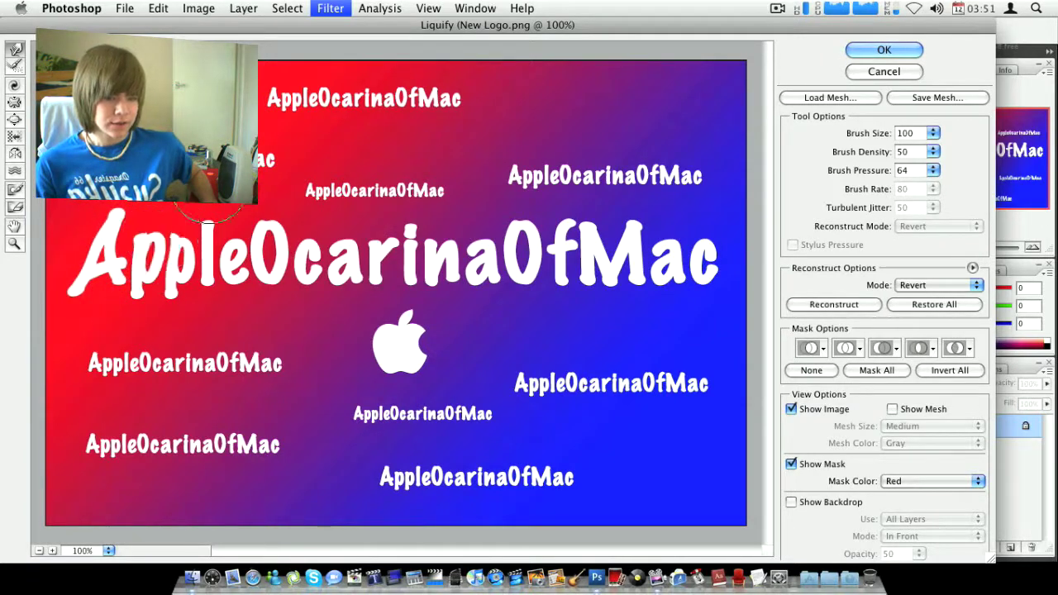
Warp the title's pp letters downward, smear the Apple logo, and squeeze the caption's Mac ending.
mouse_move(208, 185)
mouse_down()
mouse_move(144, 273)
mouse_move(177, 318)
mouse_move(208, 239)
mouse_move(259, 199)
mouse_move(212, 301)
mouse_move(223, 291)
mouse_move(259, 311)
mouse_move(273, 234)
mouse_move(258, 223)
mouse_move(295, 210)
mouse_move(294, 247)
mouse_move(324, 306)
mouse_move(385, 258)
mouse_move(396, 214)
mouse_move(331, 272)
mouse_move(346, 239)
mouse_move(399, 248)
mouse_move(428, 339)
mouse_move(377, 292)
mouse_move(439, 274)
mouse_move(473, 245)
mouse_move(518, 317)
mouse_move(402, 274)
mouse_move(532, 256)
mouse_move(546, 208)
mouse_move(602, 348)
mouse_move(622, 255)
mouse_move(668, 225)
mouse_move(658, 258)
mouse_move(696, 321)
mouse_move(703, 277)
mouse_up()
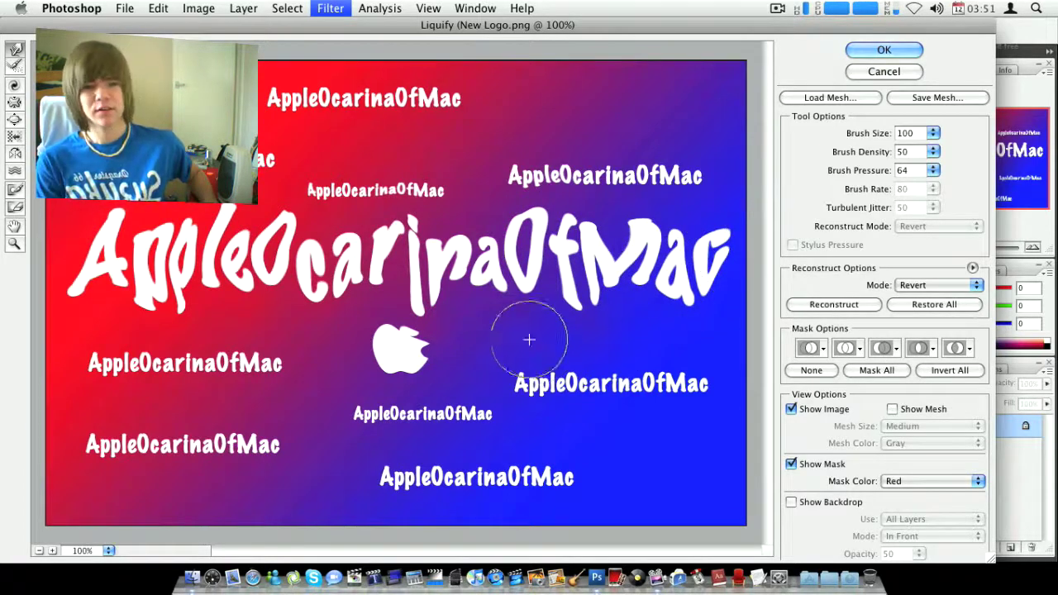
mouse_move(463, 310)
mouse_down()
mouse_move(418, 355)
mouse_move(415, 335)
mouse_move(402, 342)
mouse_move(403, 308)
mouse_move(423, 329)
mouse_move(432, 318)
mouse_move(405, 326)
mouse_move(401, 379)
mouse_move(413, 342)
mouse_move(426, 376)
mouse_up()
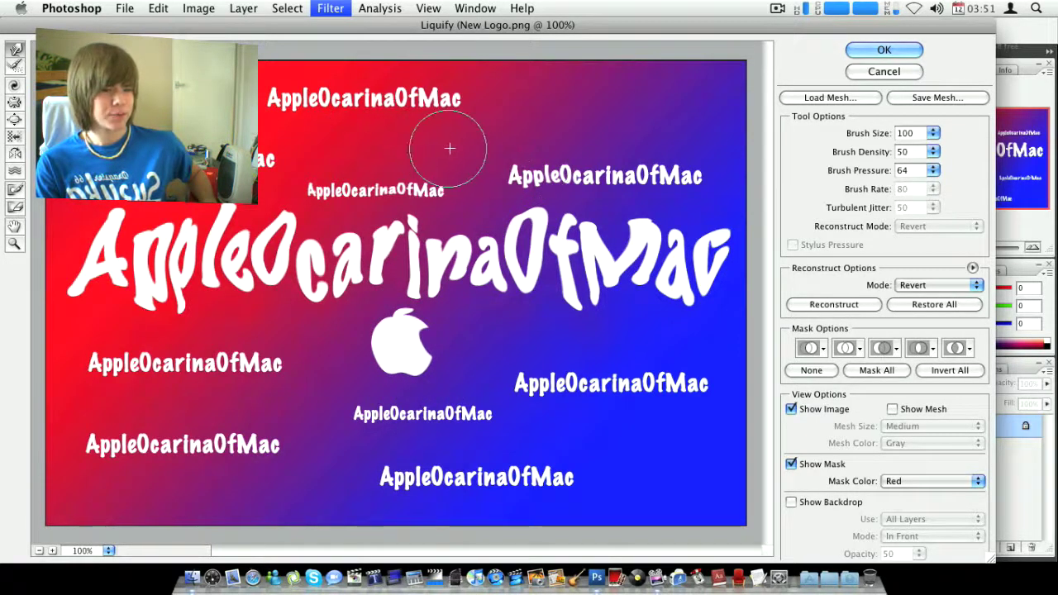
drag(591, 118, 484, 132)
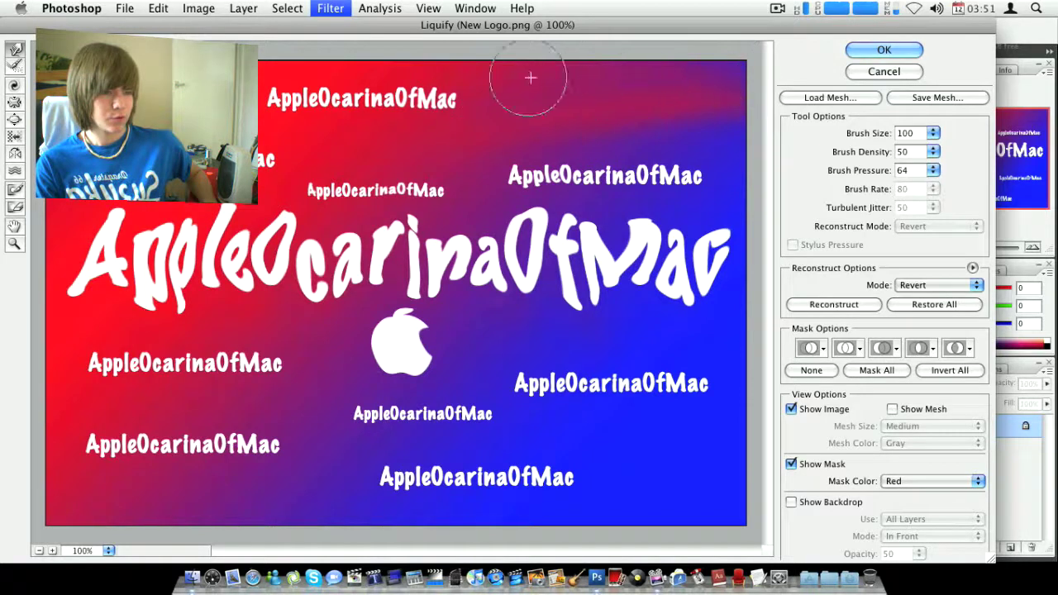
Streak the top-right gradient and warp the top-right, top-left, left-middle and lower-left captions.
mouse_move(707, 87)
mouse_down()
mouse_move(538, 82)
mouse_move(647, 124)
mouse_up()
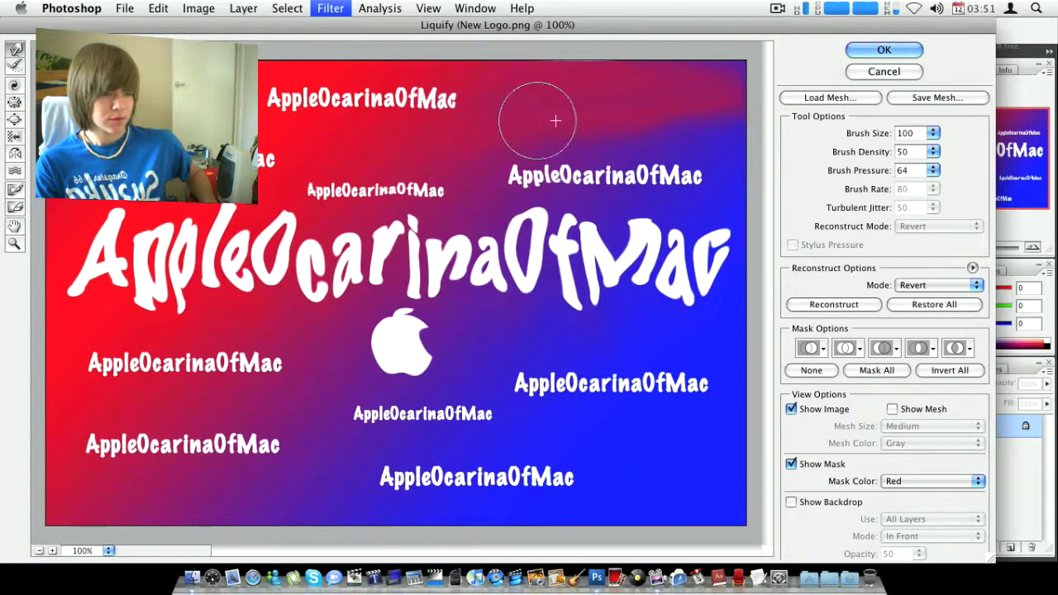
drag(698, 176, 433, 158)
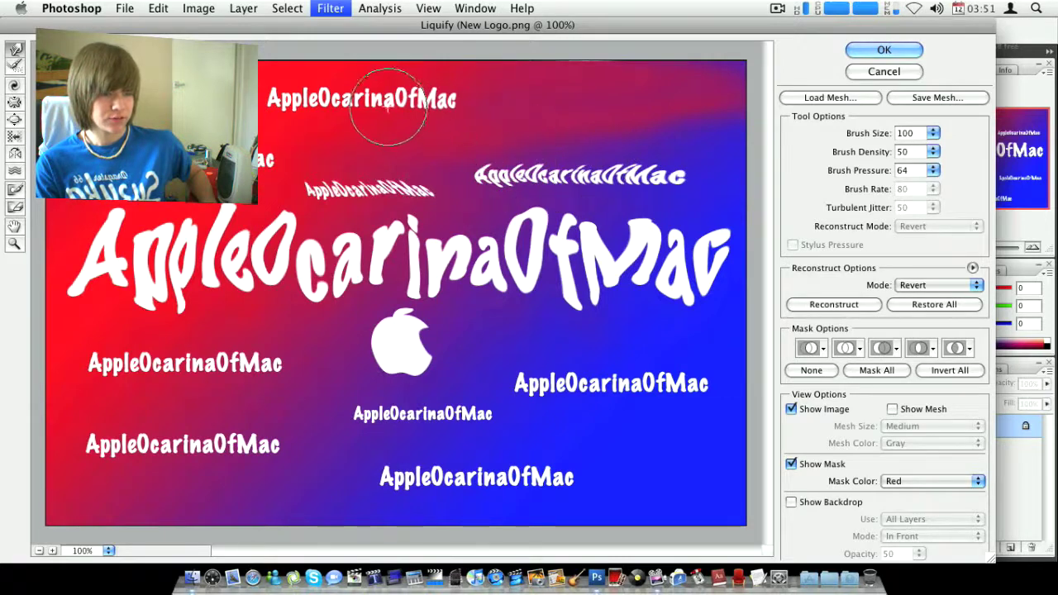
mouse_move(390, 107)
mouse_down()
mouse_move(439, 120)
mouse_move(328, 85)
mouse_move(313, 122)
mouse_up()
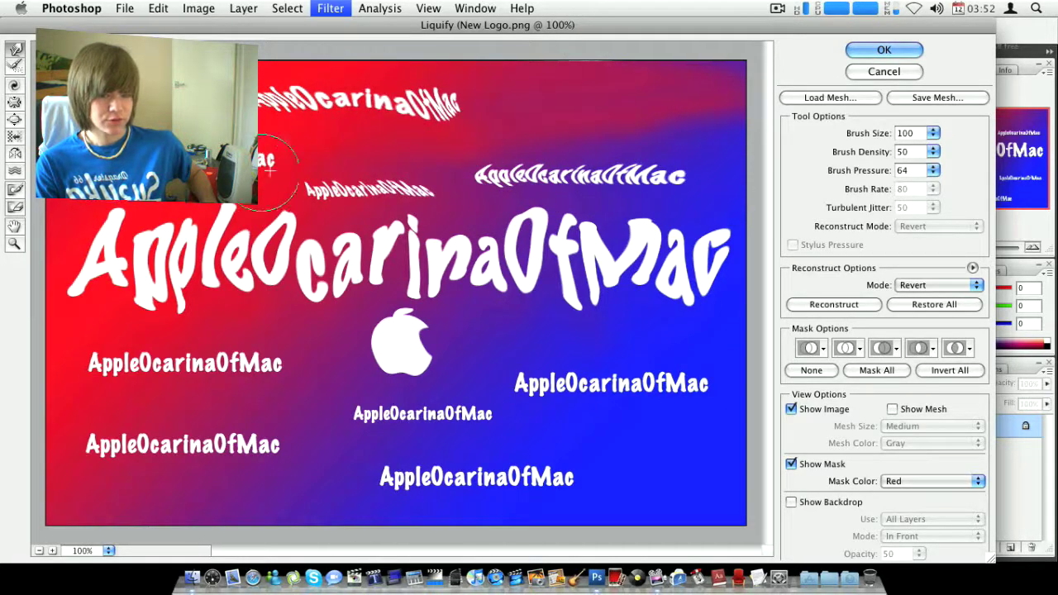
mouse_move(207, 345)
mouse_down()
mouse_move(296, 348)
mouse_move(285, 360)
mouse_move(165, 362)
mouse_move(105, 328)
mouse_move(166, 389)
mouse_move(220, 367)
mouse_up()
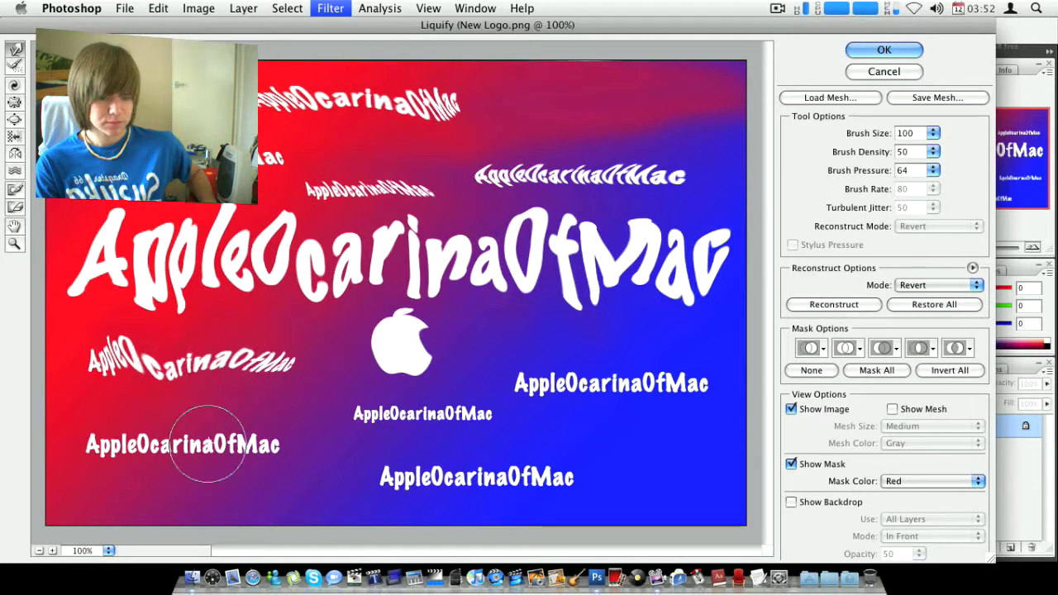
mouse_move(207, 444)
mouse_down()
mouse_move(265, 438)
mouse_move(119, 449)
mouse_move(141, 434)
mouse_up()
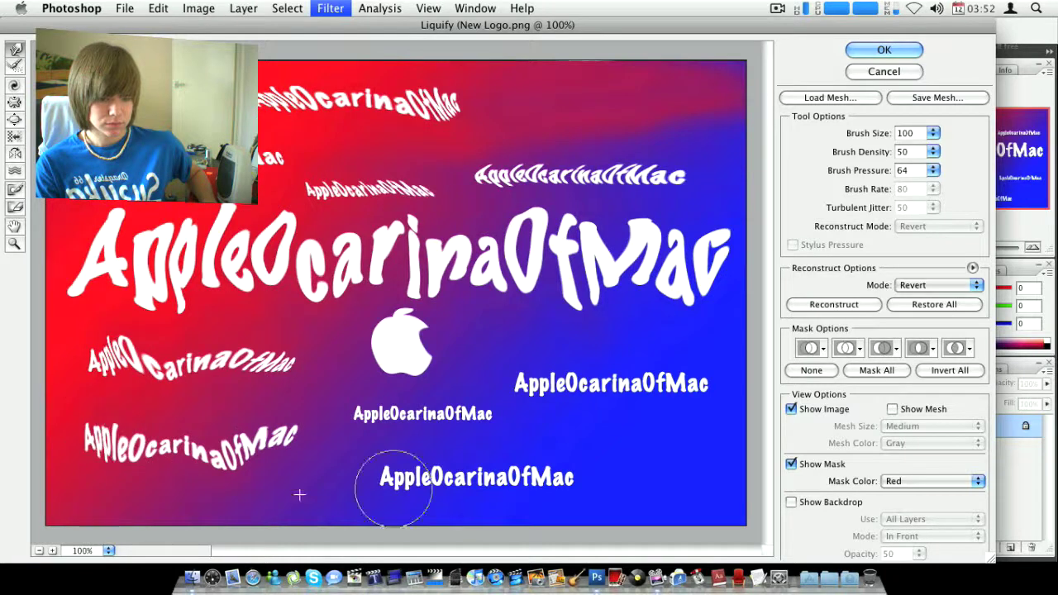
Warp the middle, bottom and right captions and the Apple logo, then apply the Liquify.
mouse_move(386, 414)
mouse_down()
mouse_move(442, 429)
mouse_move(478, 418)
mouse_move(472, 390)
mouse_up()
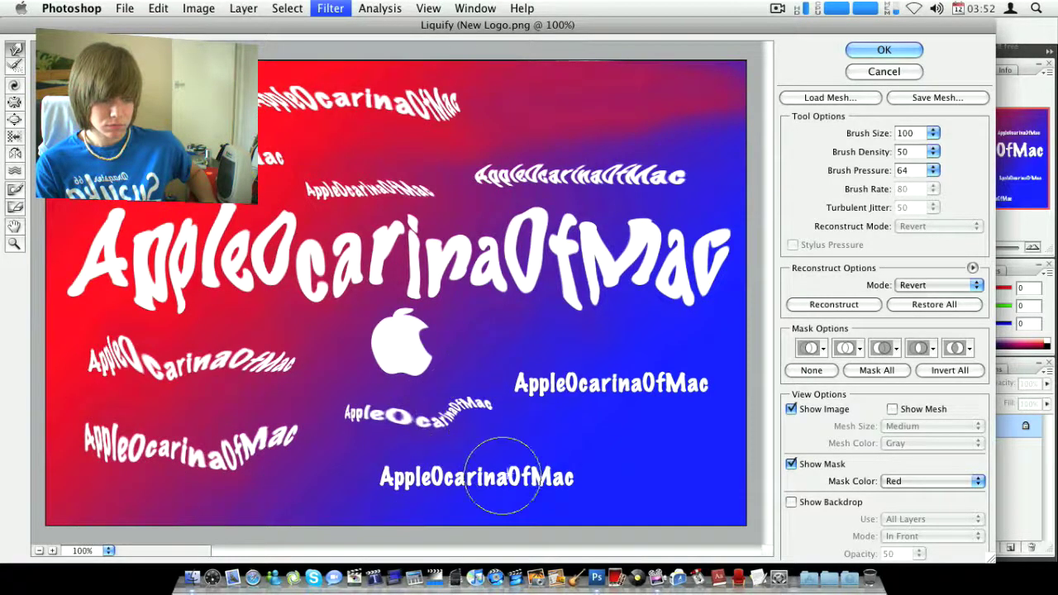
mouse_move(503, 475)
mouse_down()
mouse_move(567, 488)
mouse_move(283, 472)
mouse_up()
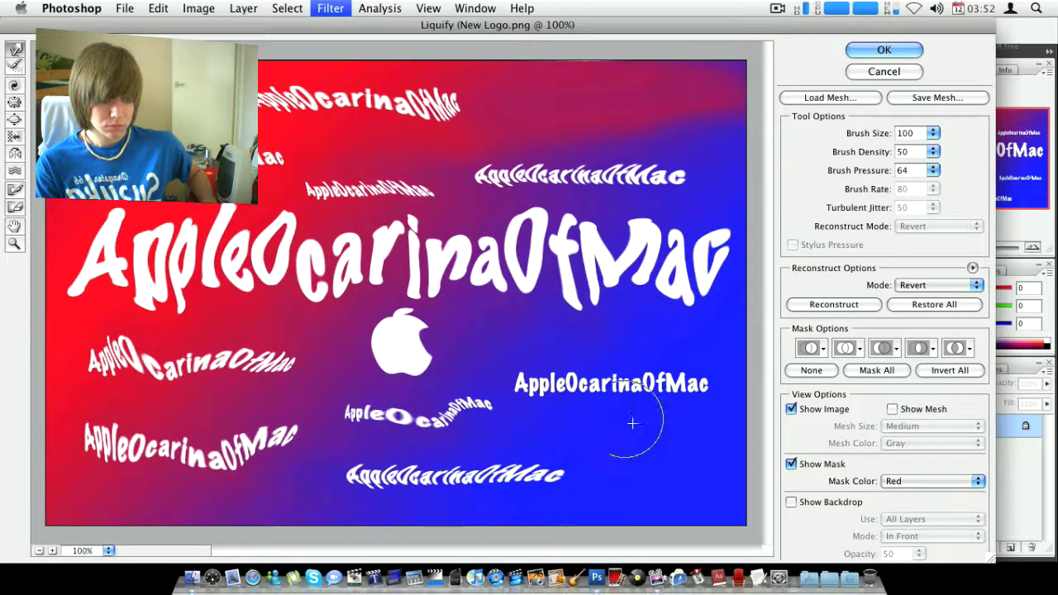
mouse_move(678, 432)
mouse_down()
mouse_move(714, 384)
mouse_move(700, 348)
mouse_up()
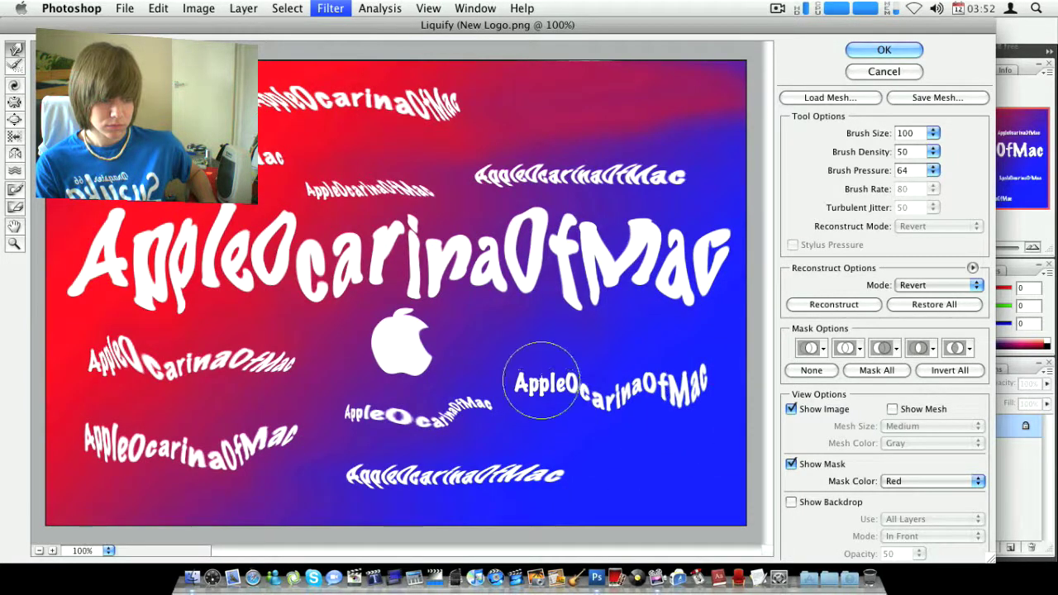
drag(542, 380, 501, 438)
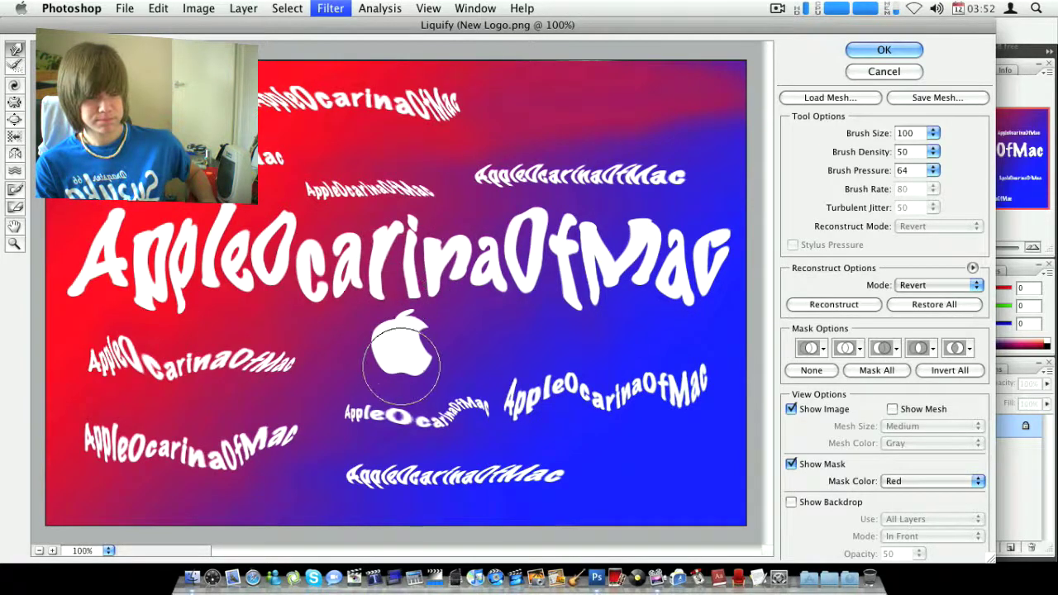
mouse_move(401, 364)
mouse_down()
mouse_move(393, 376)
mouse_move(378, 331)
mouse_move(390, 351)
mouse_move(393, 333)
mouse_move(392, 345)
mouse_up()
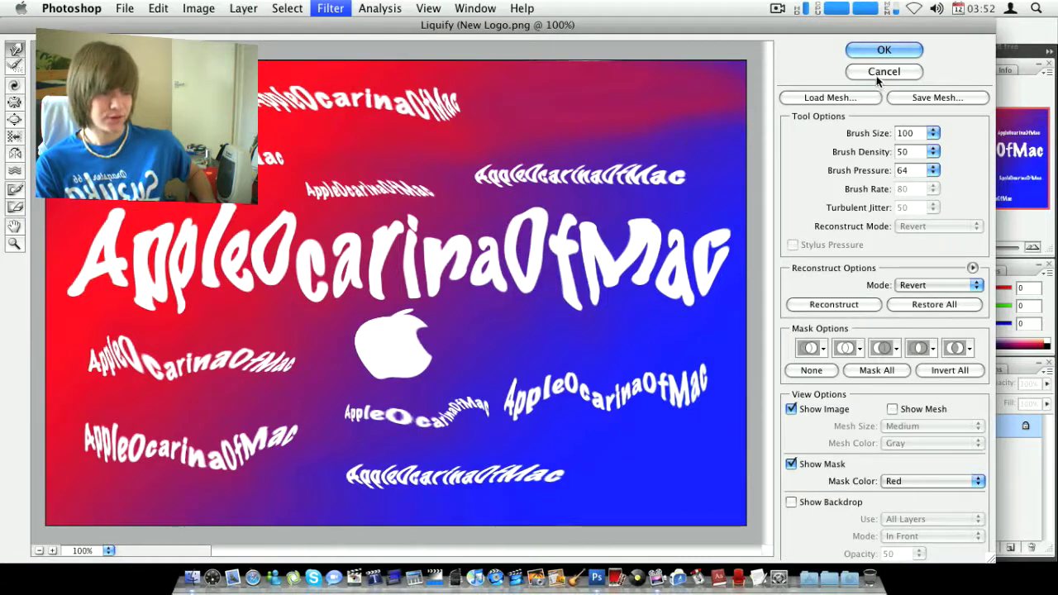
click(875, 50)
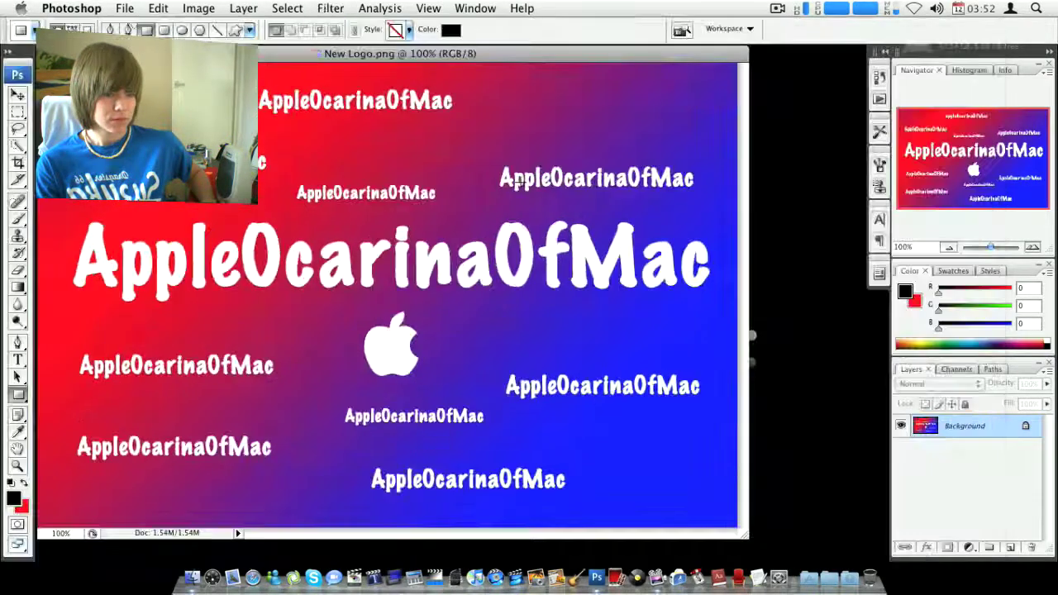
Save the image as JPEG 'Cool test out thing.jpg', accepting quality 12 in JPEG Options.
click(125, 7)
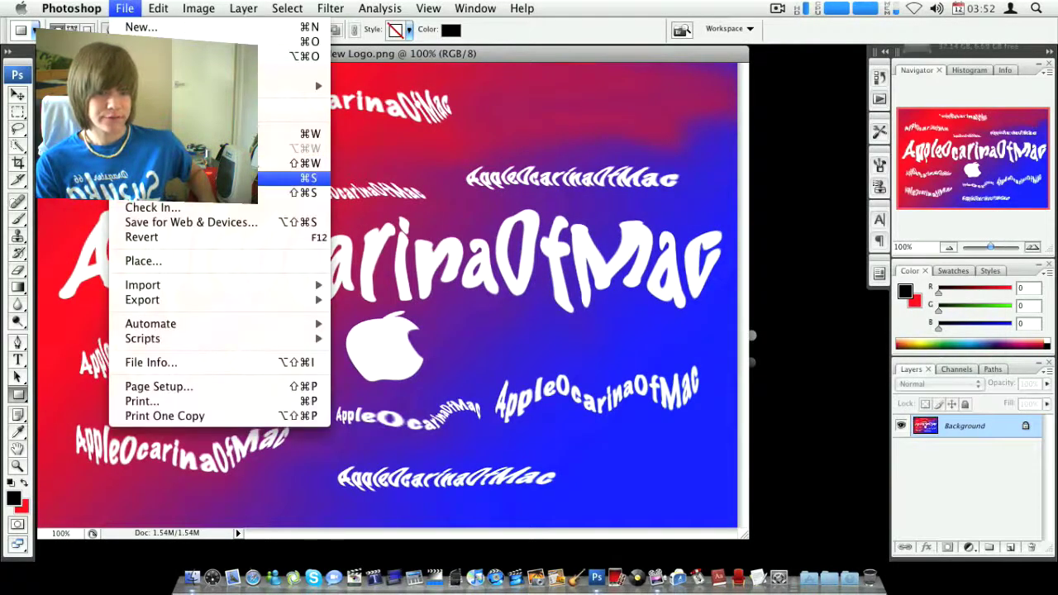
click(310, 193)
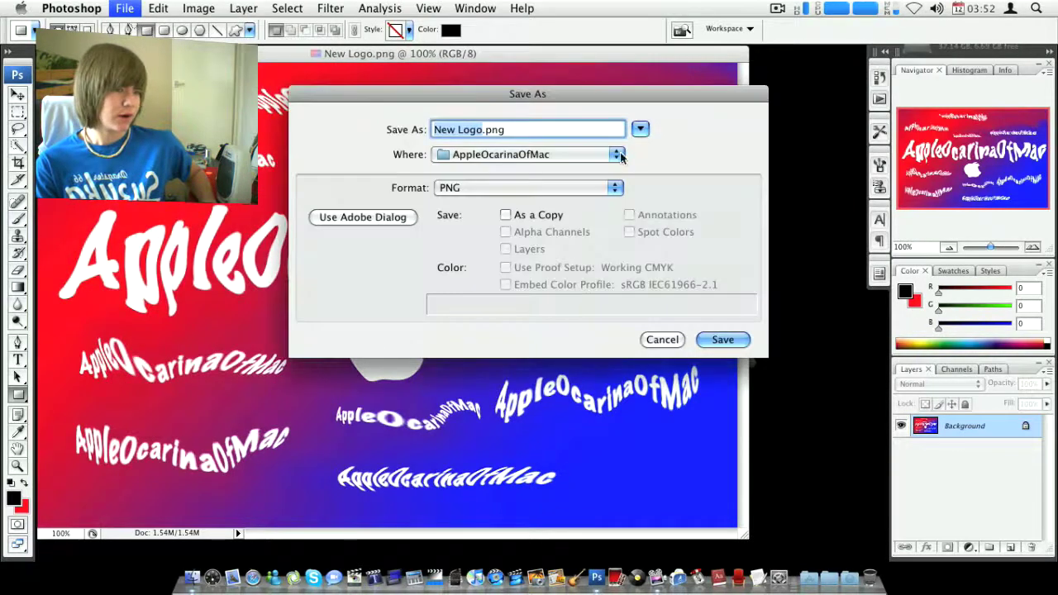
text(Co)
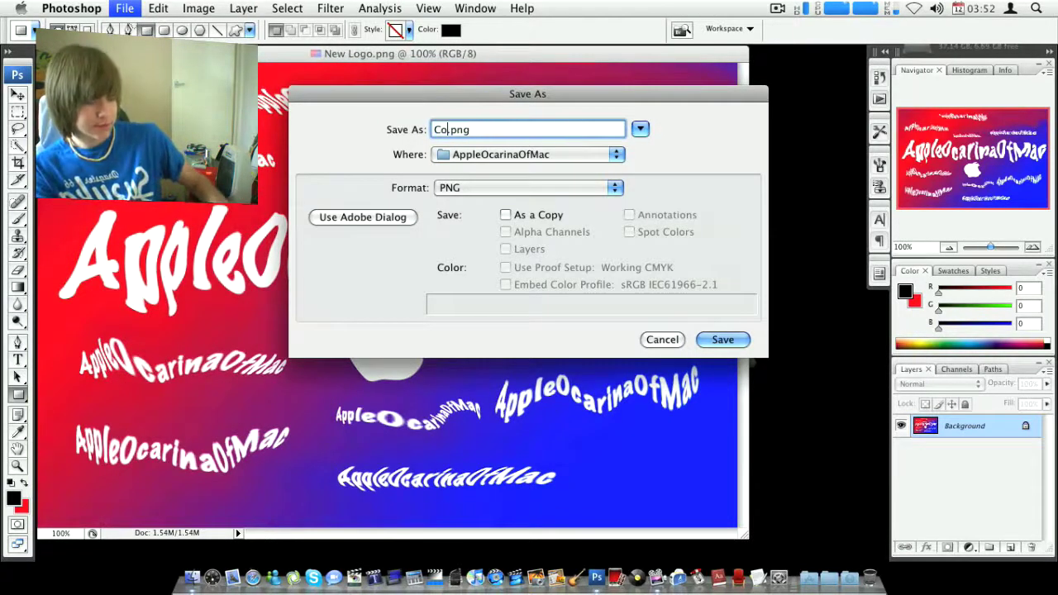
text(ol thst)
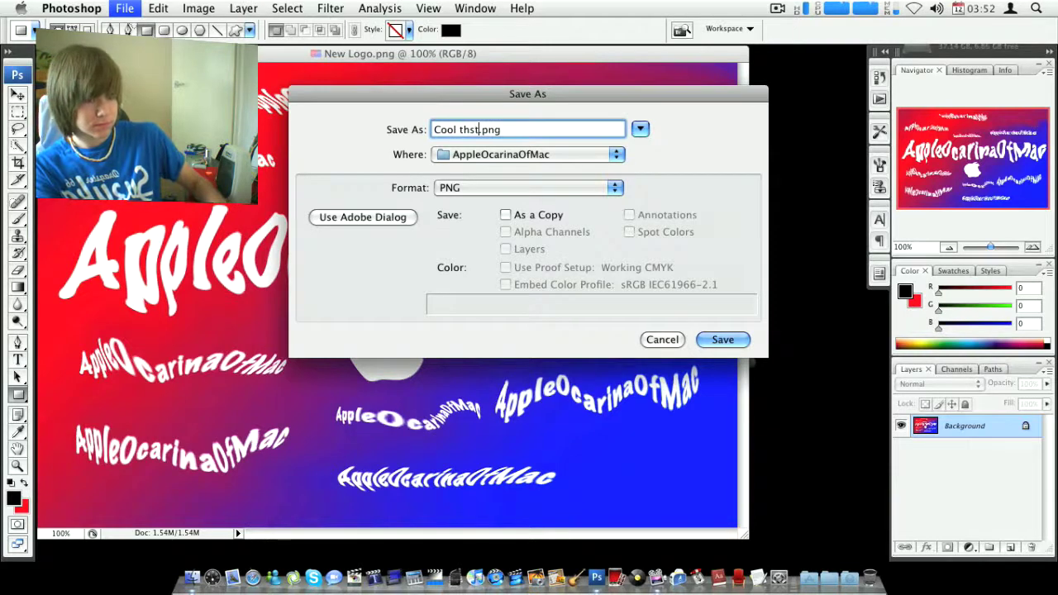
text(est out thin)
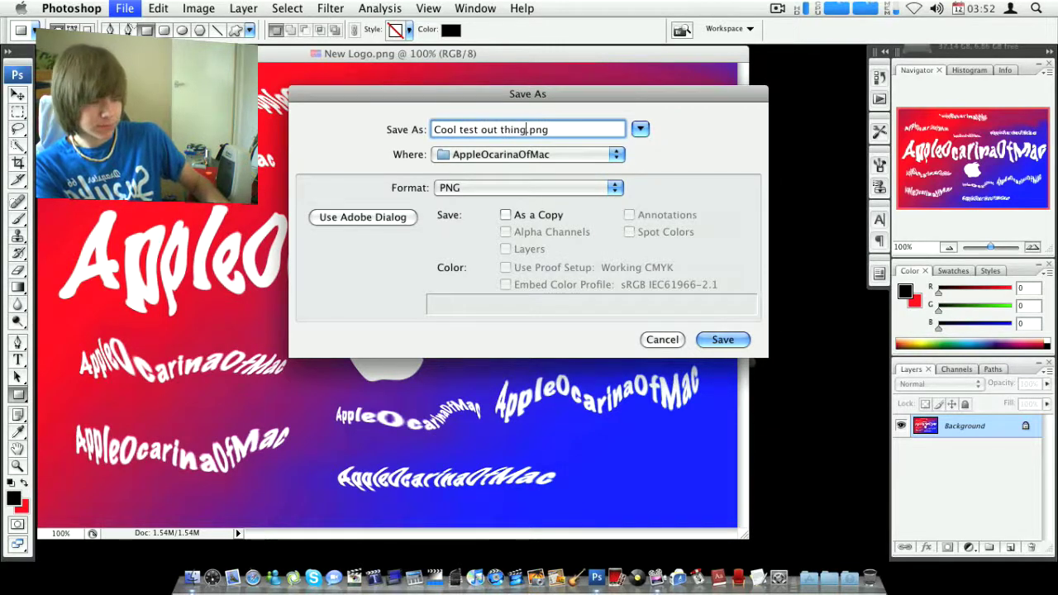
text(g)
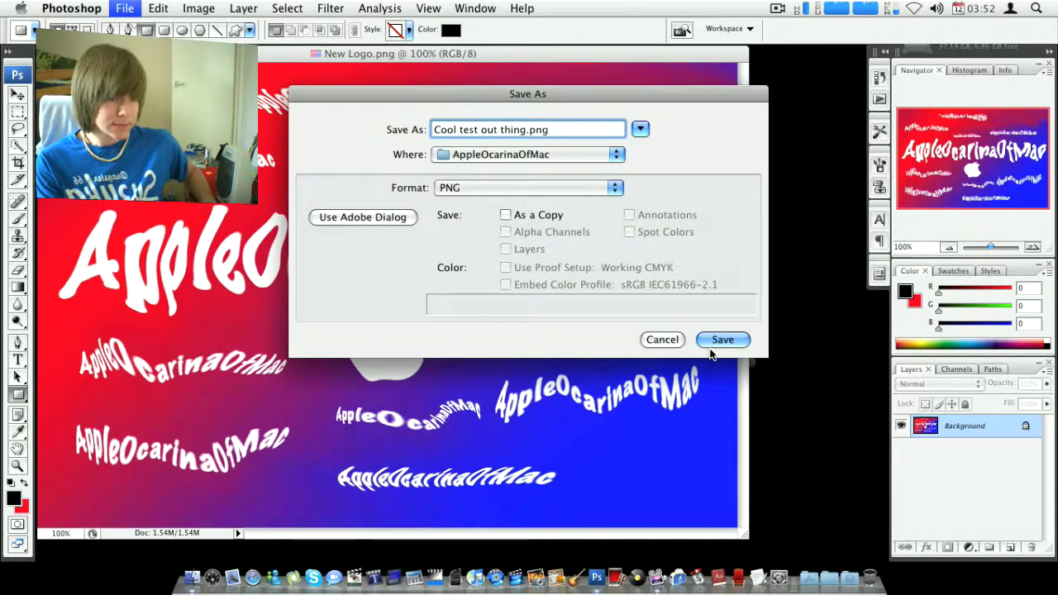
click(486, 190)
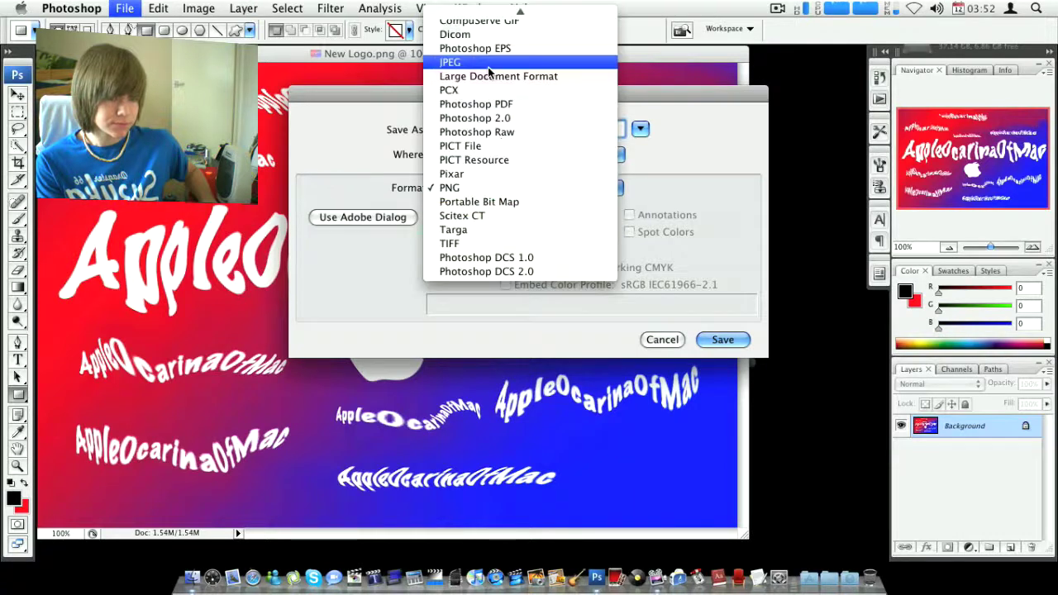
click(624, 242)
click(723, 339)
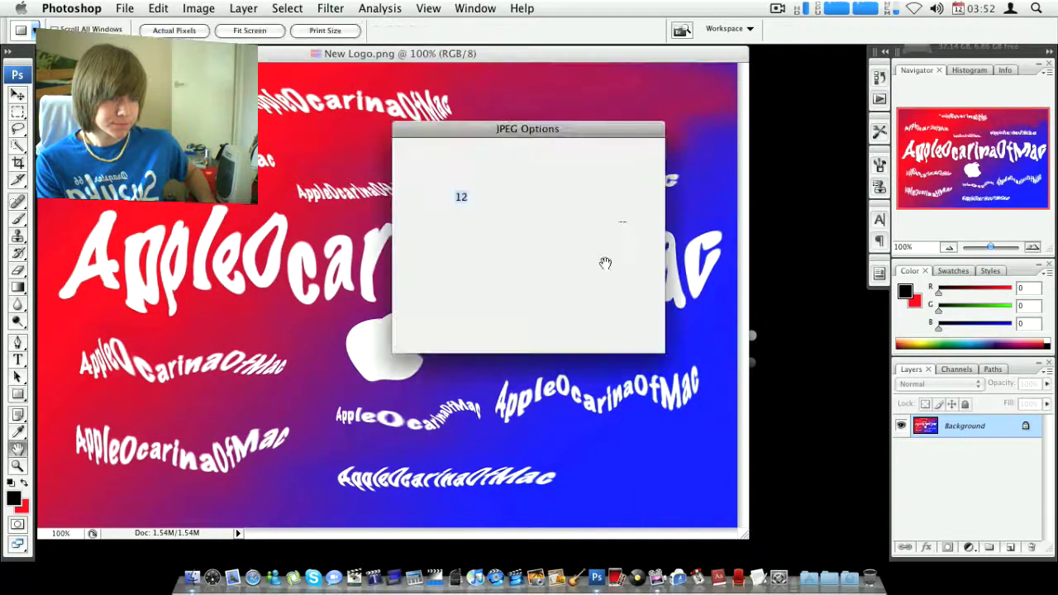
click(627, 159)
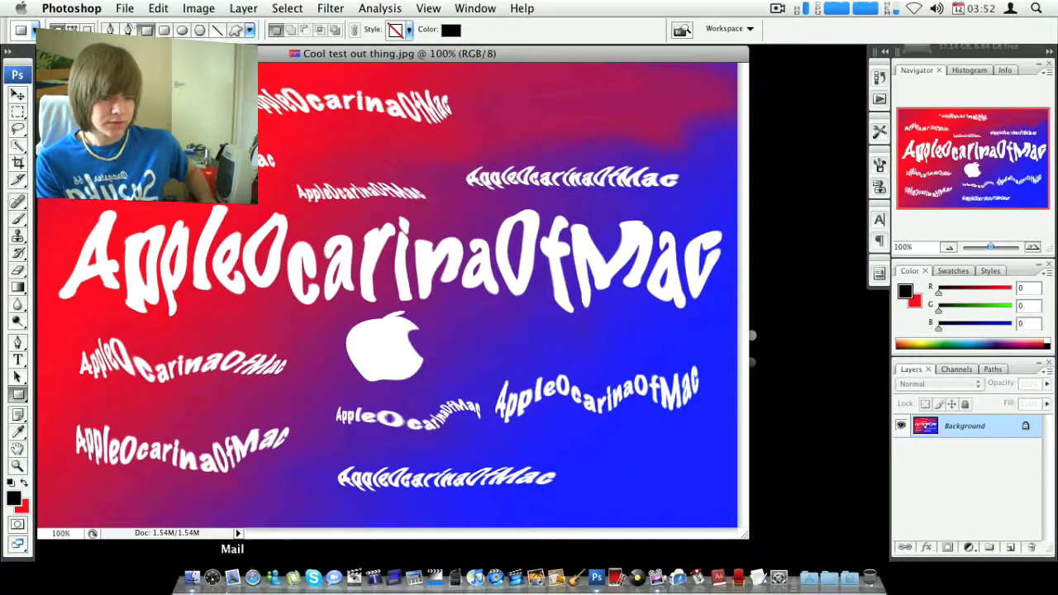
click(195, 580)
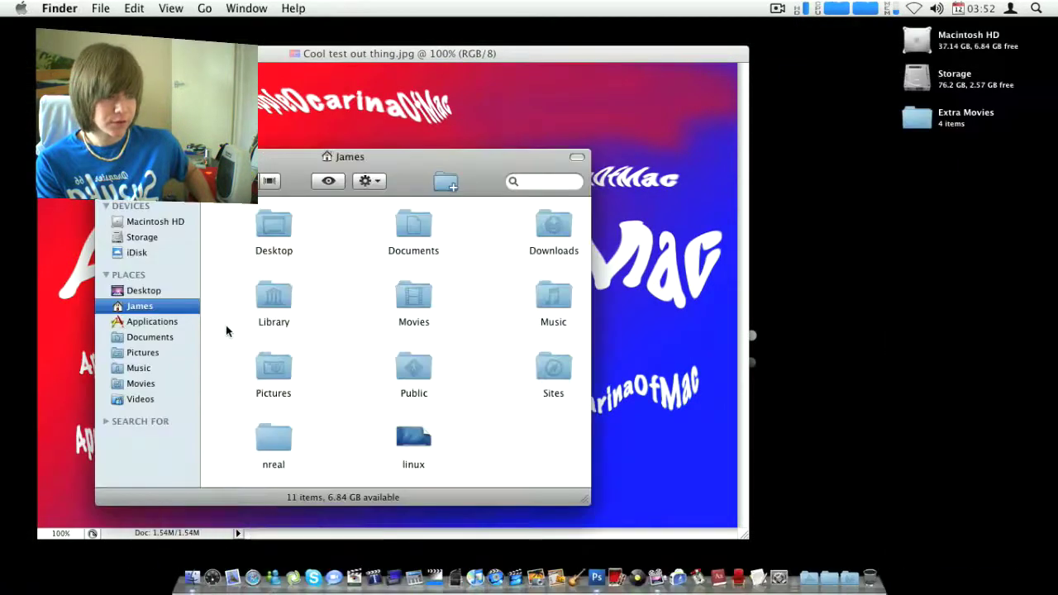
In Pictures > AppleOcarinaOfMac, preview New Logo.png and Cool test out thing.jpg full screen.
key(F11)
key(F11)
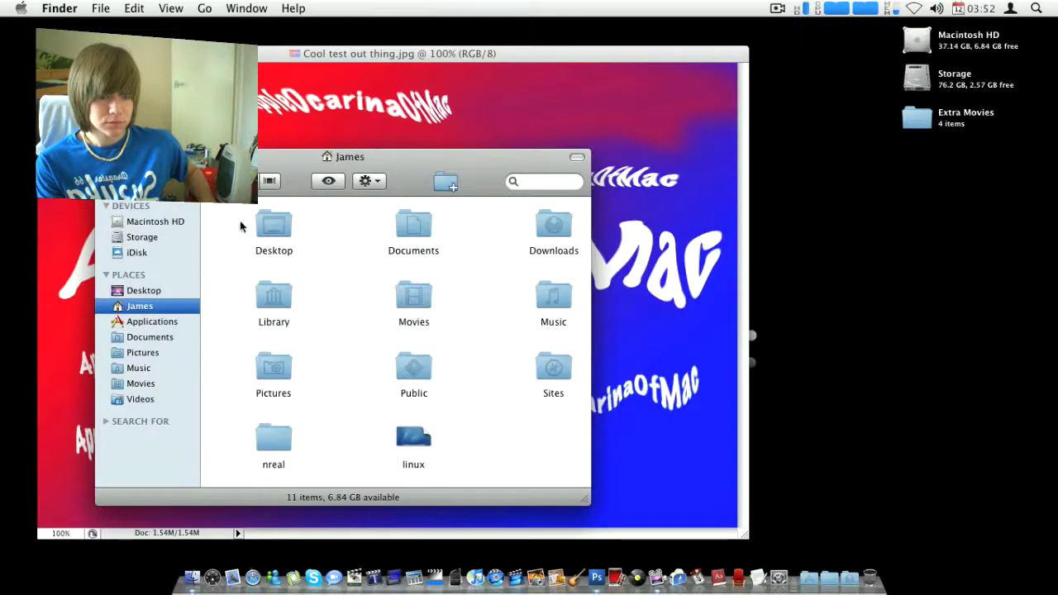
click(155, 353)
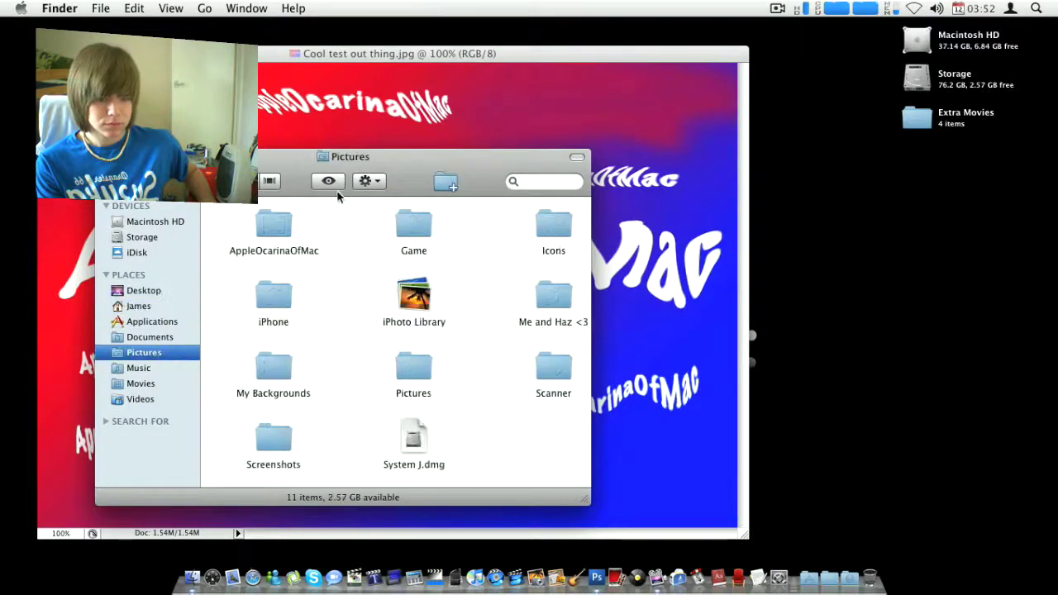
double_click(289, 231)
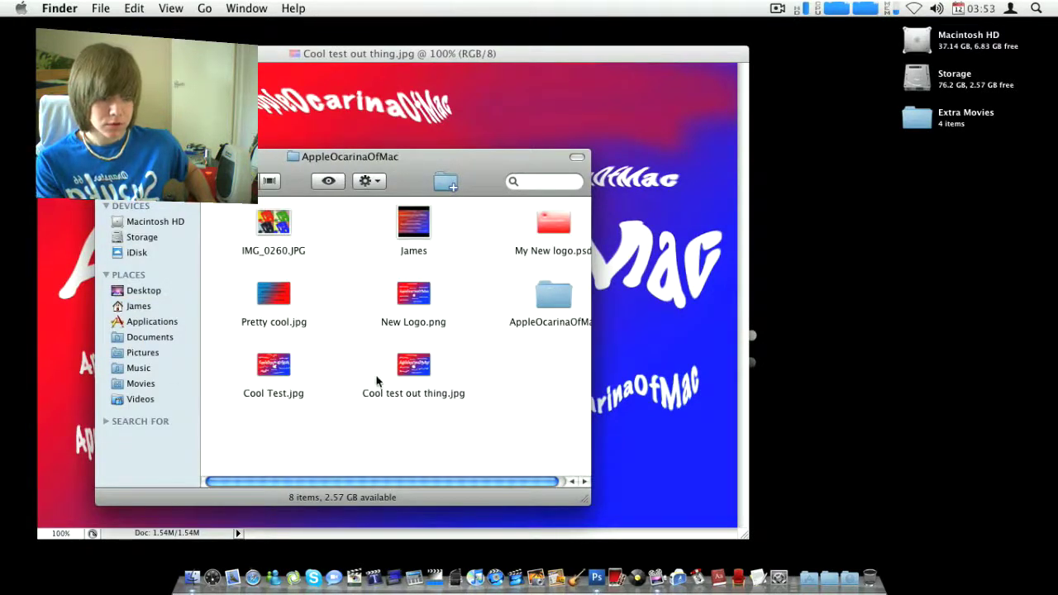
click(413, 294)
super+click(420, 365)
key(space)
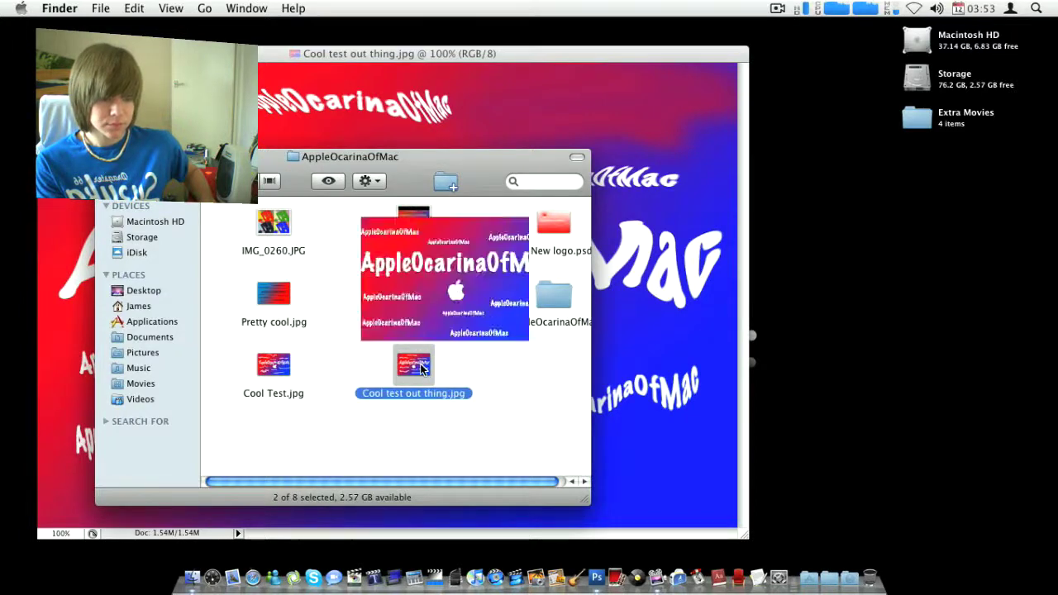
click(607, 447)
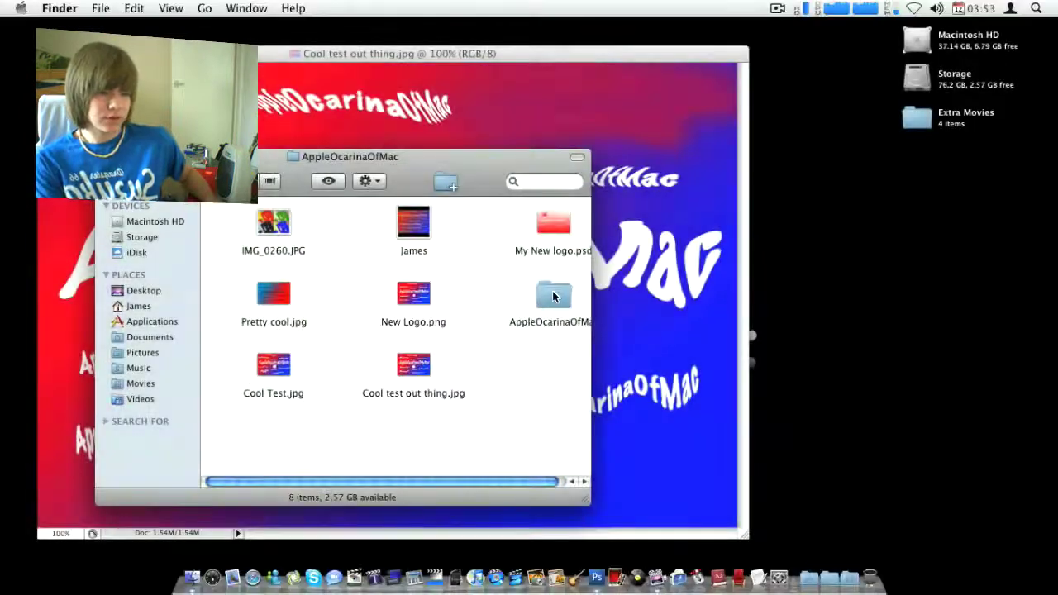
Open the nested AppleOcarinaOfMac folder and preview Appleocarinaofmaccool.jpg full screen, then close it.
double_click(554, 296)
click(277, 225)
key(space)
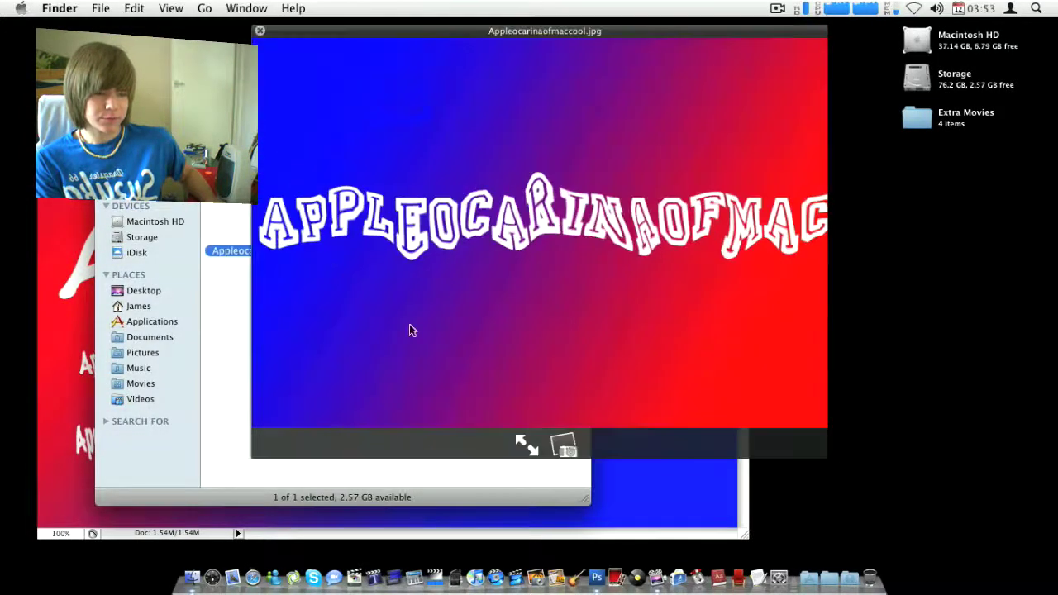
click(527, 445)
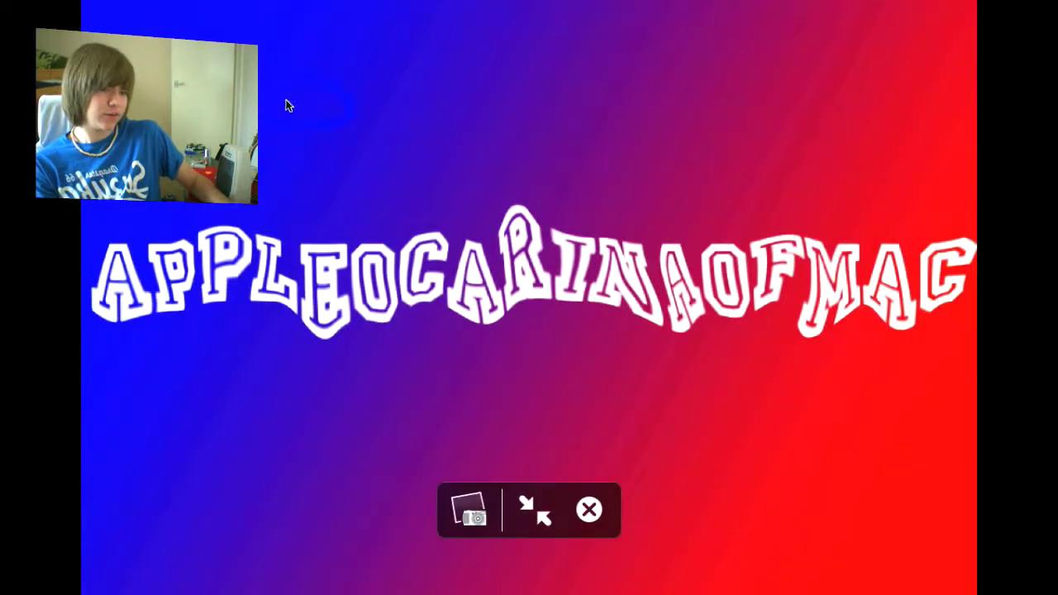
click(583, 492)
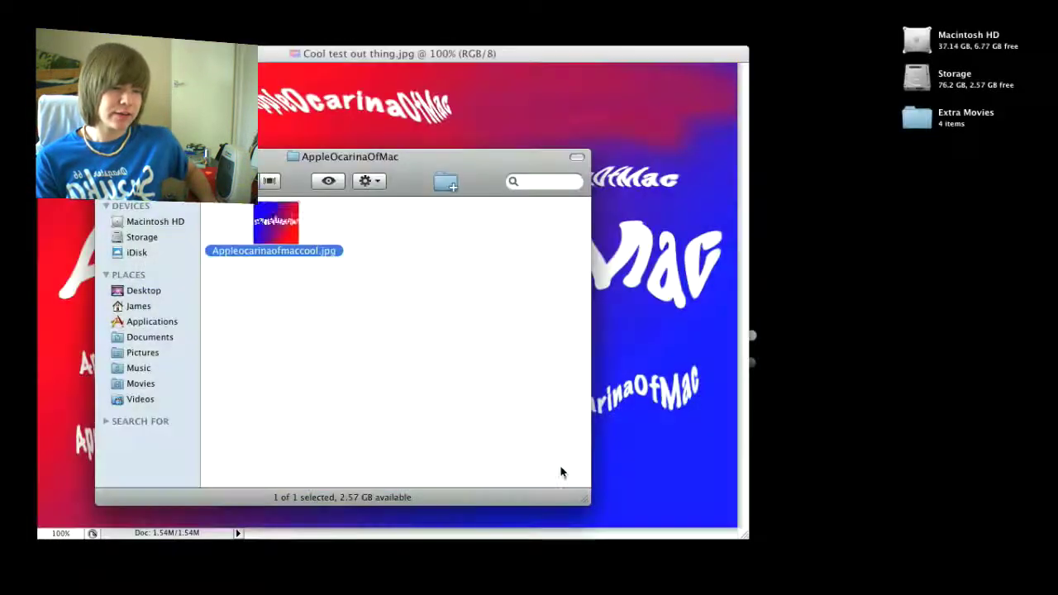
Close the Finder window, hide Photoshop, and stop the ScreenFlow recording.
key(super+w)
click(327, 248)
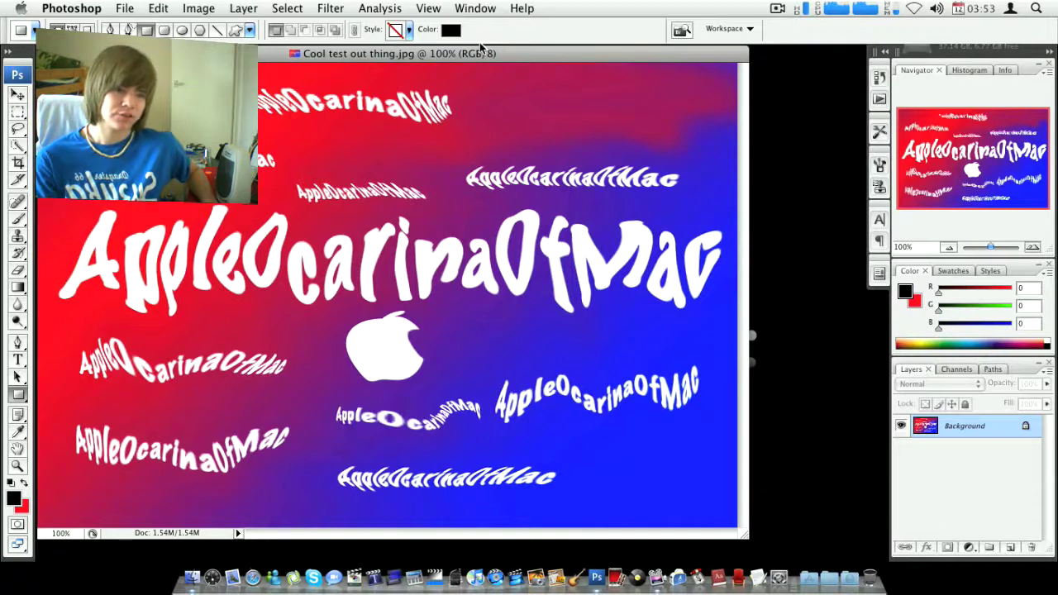
key(super+h)
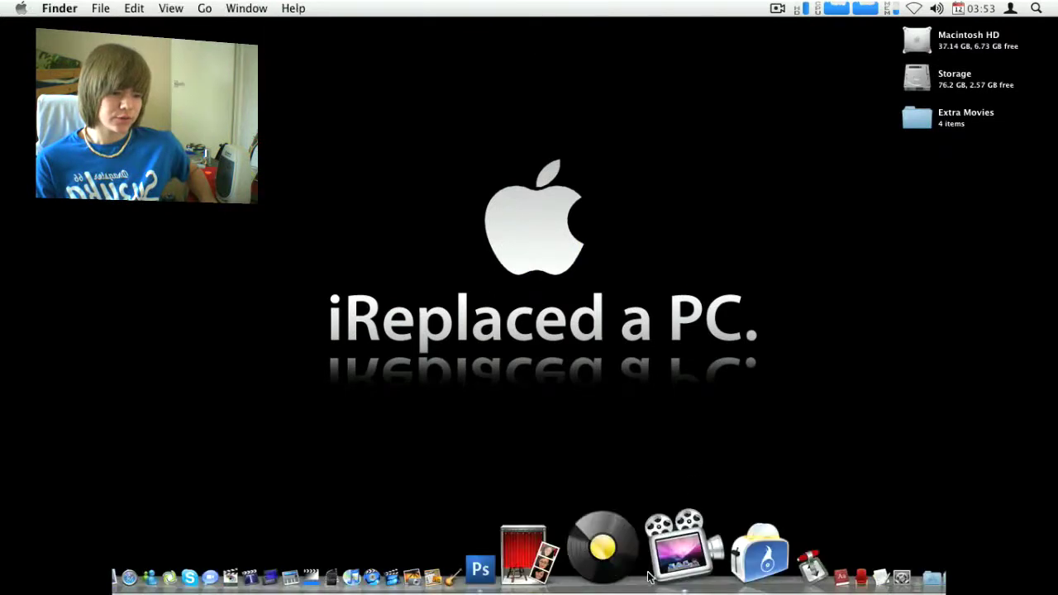
click(778, 6)
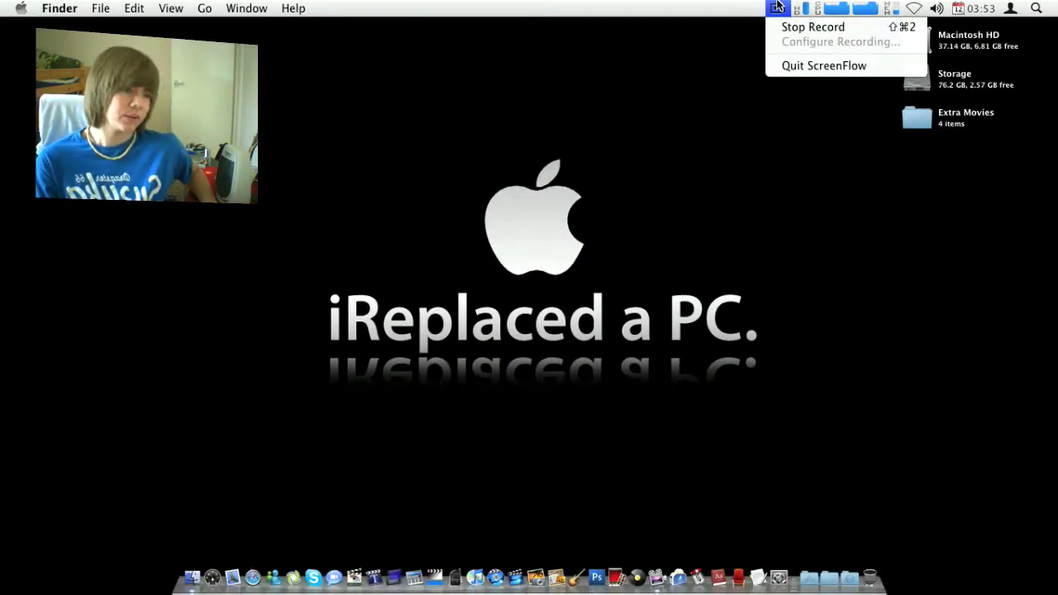
click(777, 6)
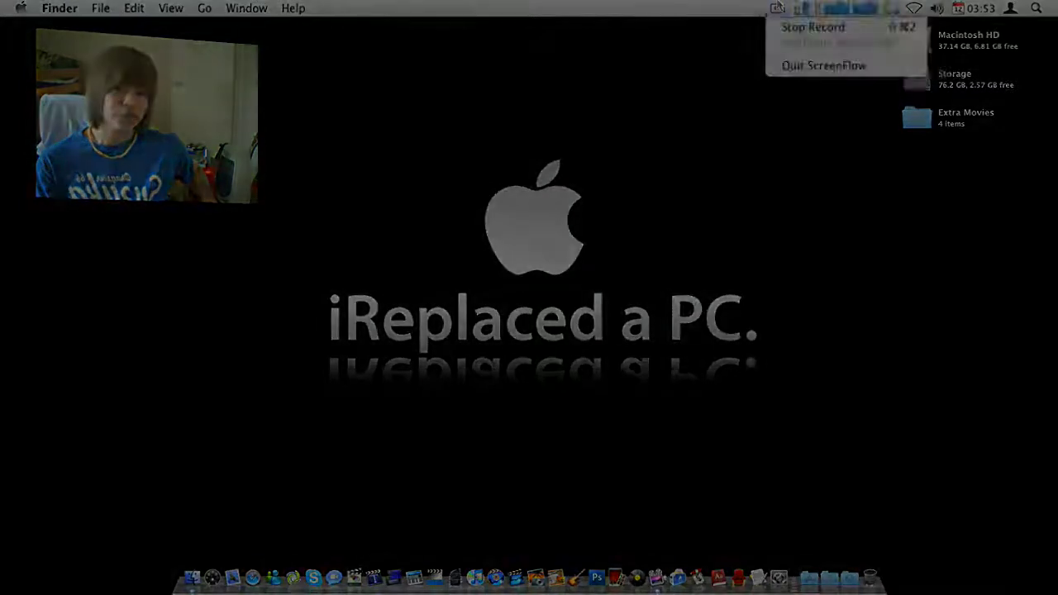